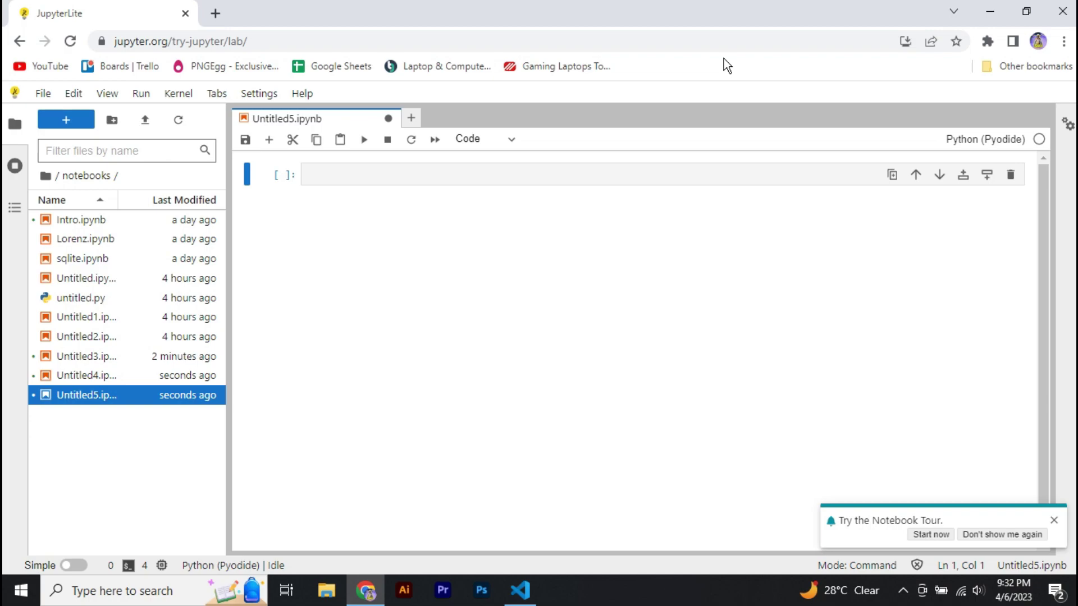
# Start the first cell of Untitled5 with bold = '\33[1m'.
pyautogui.click(573, 175)
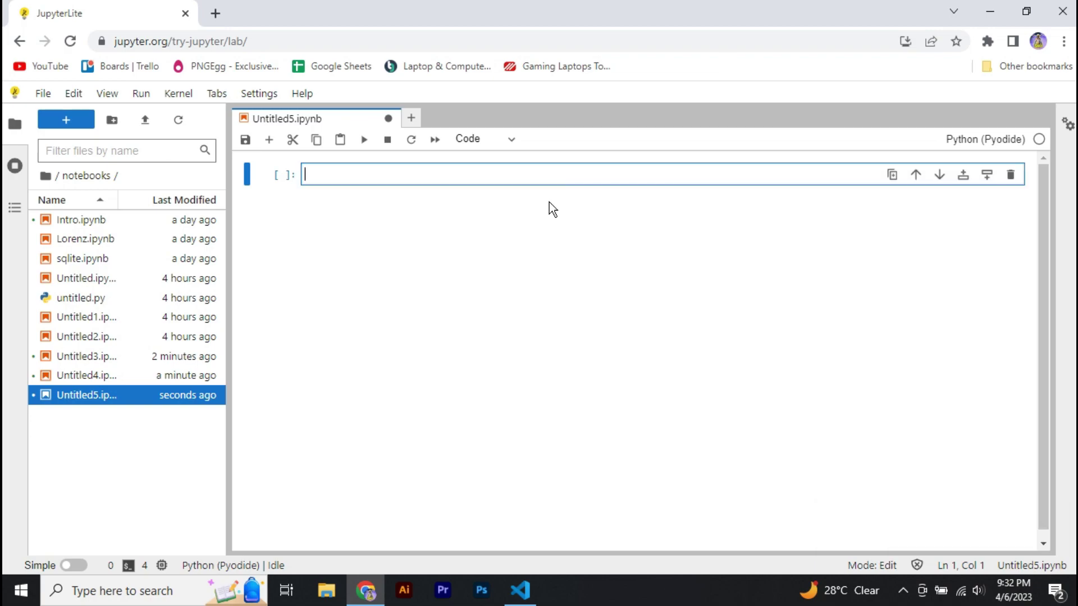
pyautogui.write('bold ')
pyautogui.write('= ')
pyautogui.write("'")
pyautogui.write('\\')
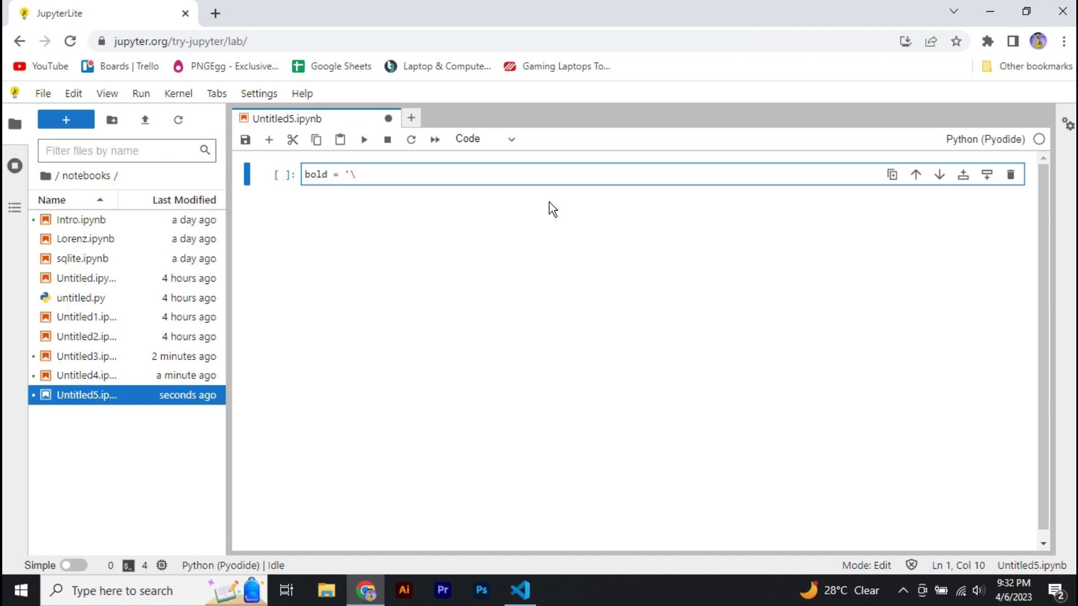
pyautogui.write('33[')
pyautogui.write('1m')
pyautogui.write("'")
# Add print (bold + "subscribe!") on a new line below the bold variable.
pyautogui.press('Return')
pyautogui.press('Return')
pyautogui.write('print (')
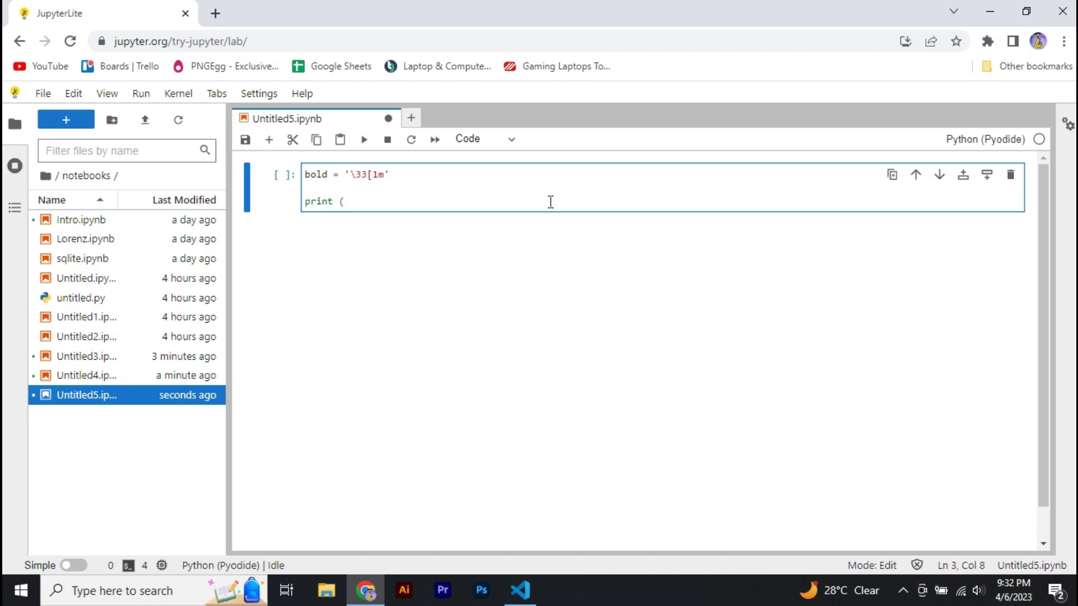
pyautogui.write('bold ')
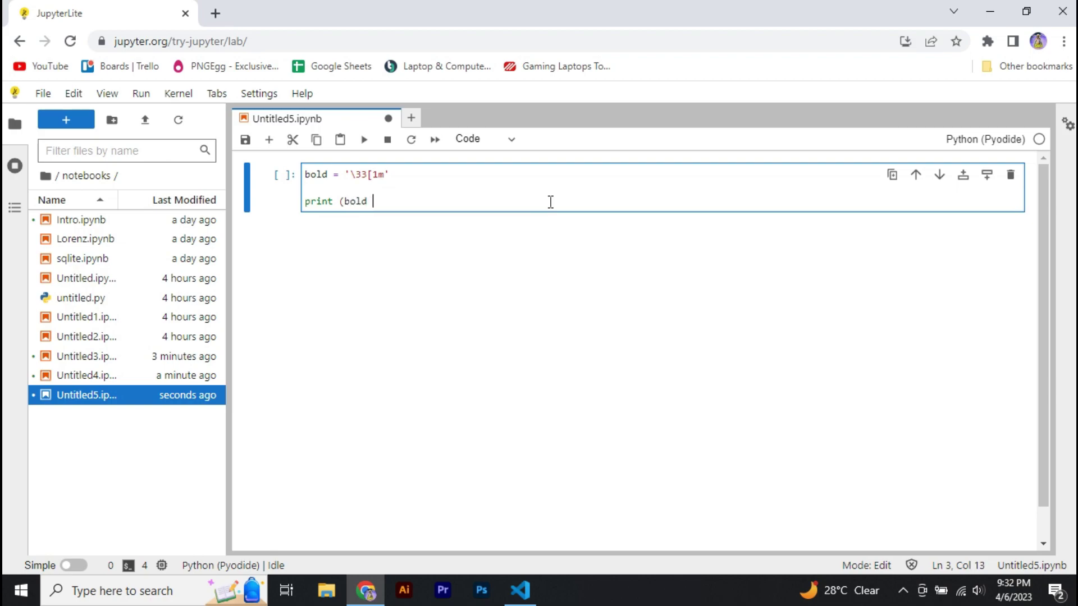
pyautogui.write('+ "subscribe')
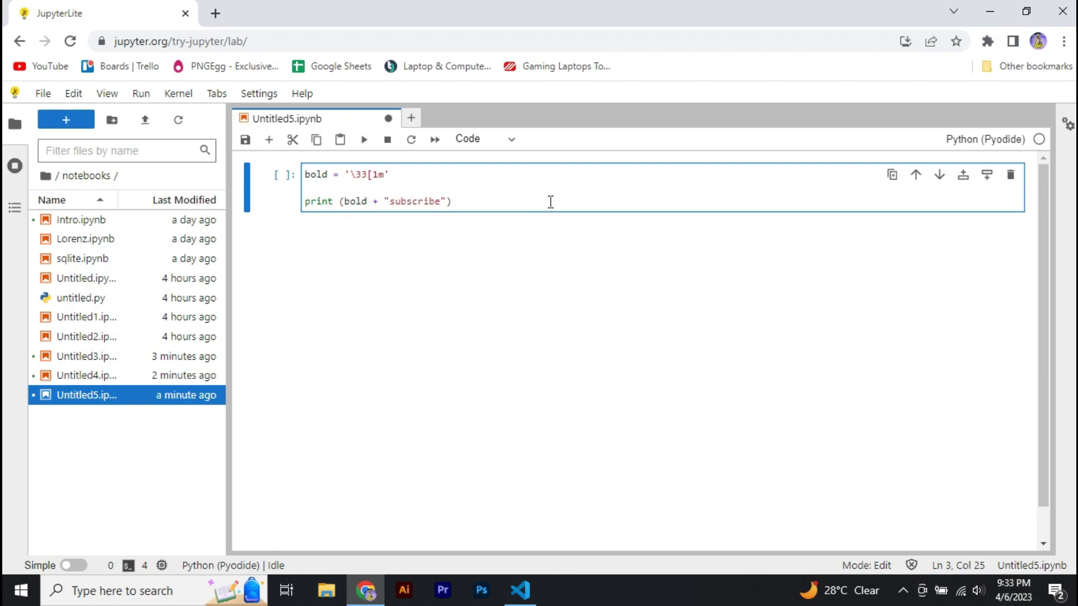
pyautogui.write('!')
pyautogui.press('Right')
pyautogui.press('Right')
pyautogui.click(364, 139)
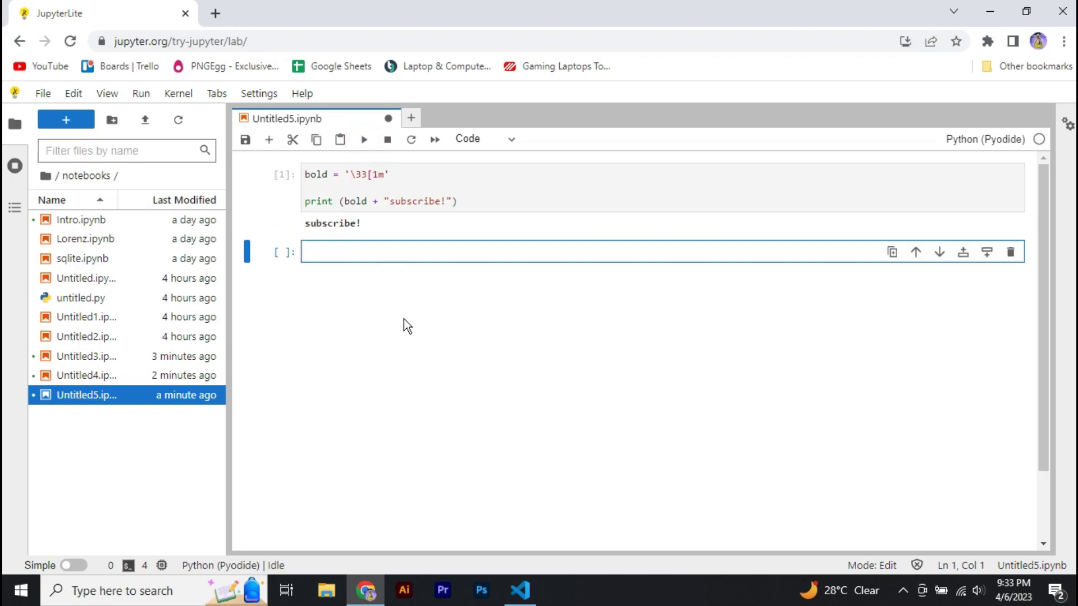
pyautogui.moveTo(380, 227); pyautogui.dragTo(307, 226)
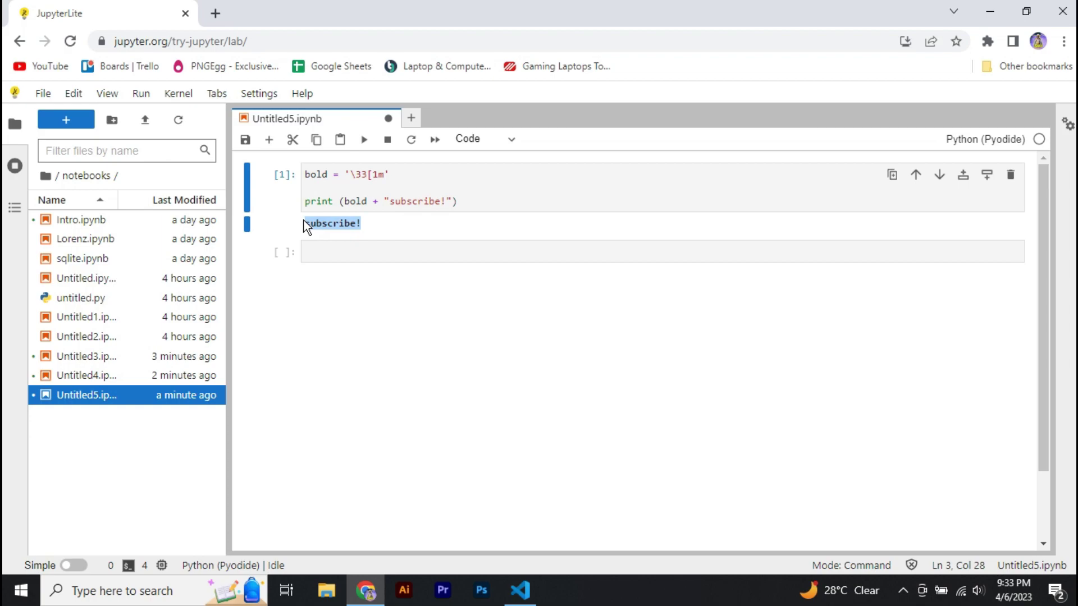
pyautogui.click(482, 199)
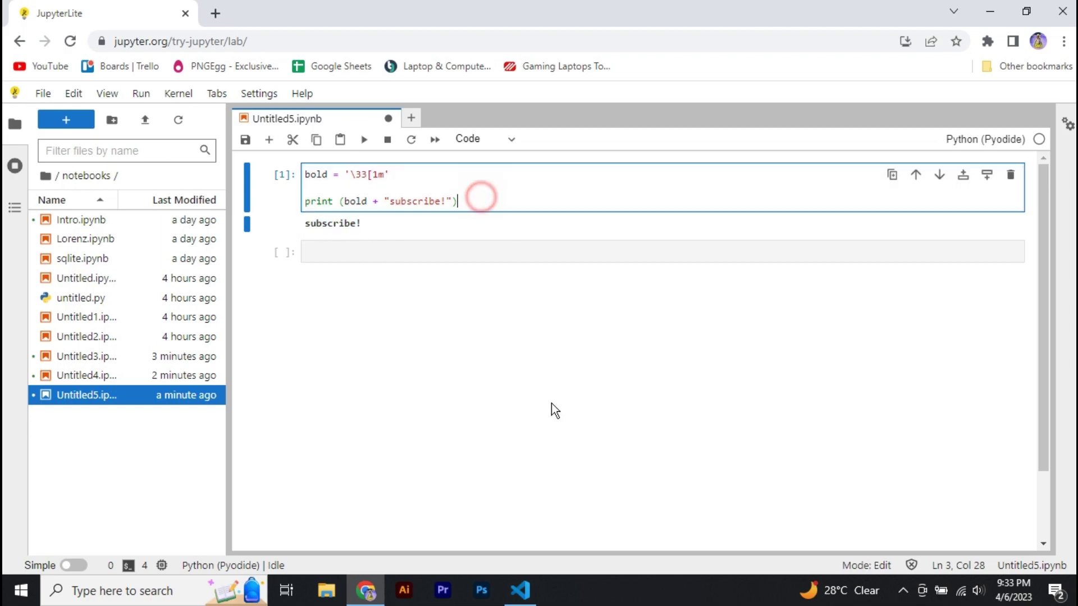
pyautogui.moveTo(370, 225); pyautogui.dragTo(305, 226)
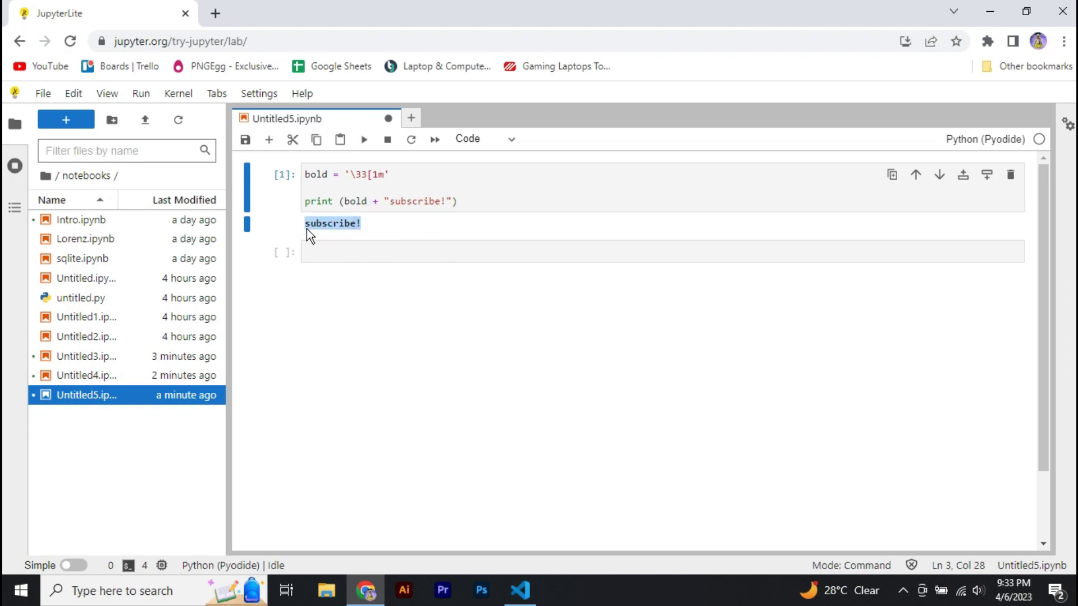
pyautogui.click(455, 256)
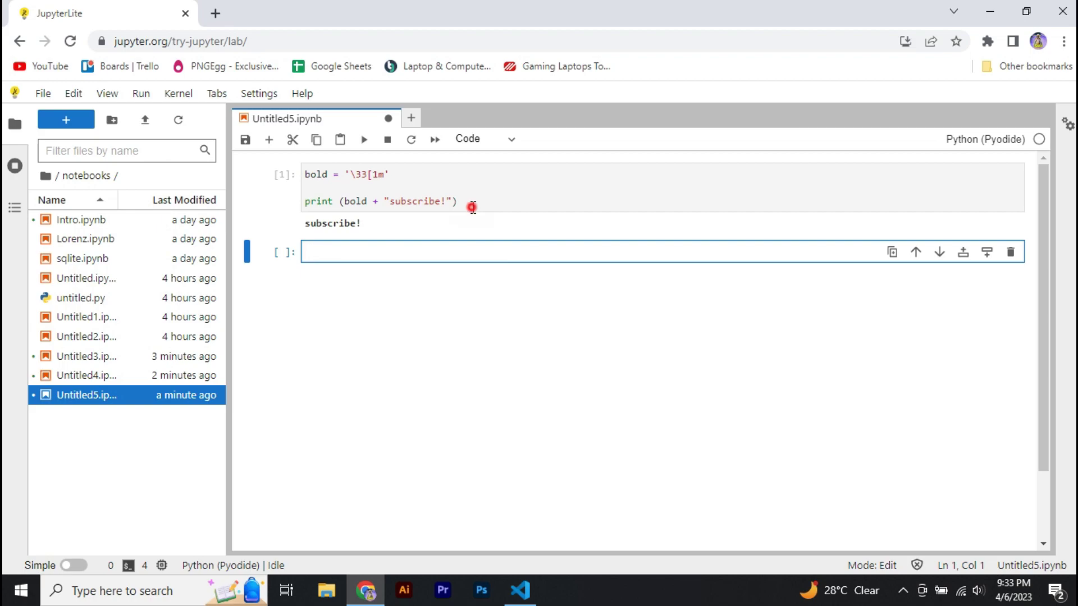
# Copy both code lines into the second cell, change the escape to '\33[m', and run it.
pyautogui.moveTo(472, 207); pyautogui.dragTo(288, 156)
pyautogui.click(360, 249)
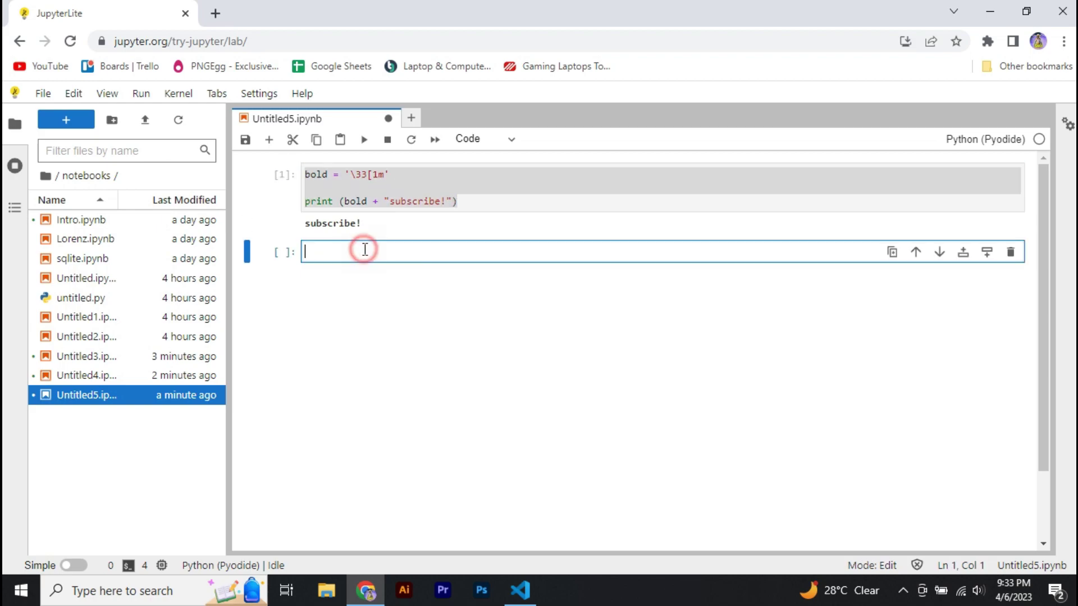
pyautogui.write('bold = \'\\33[1m\'  print (bold + "subscribe!")')
pyautogui.click(375, 253)
pyautogui.press('BackSpace')
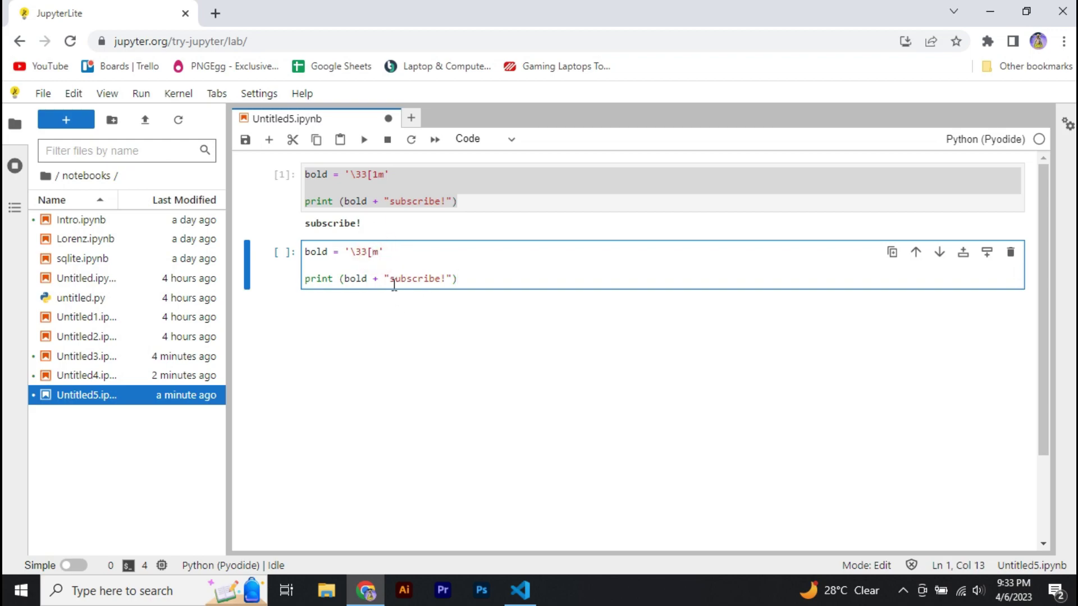
pyautogui.click(367, 144)
# Save Untitled5.ipynb with its bold and plain subscribe! outputs.
pyautogui.tripleClick(376, 300)
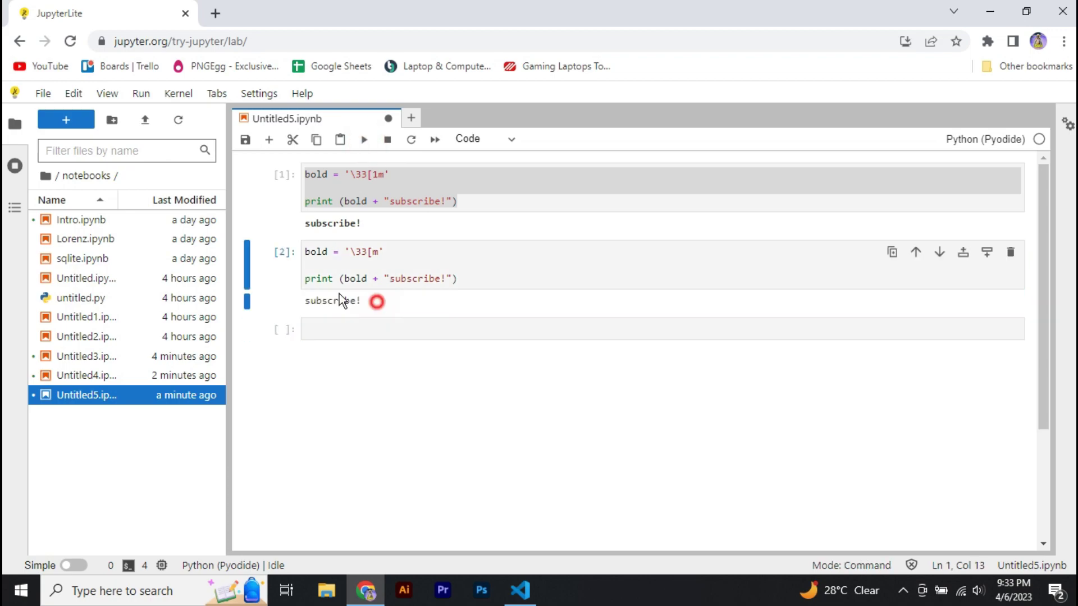
pyautogui.click(407, 301)
pyautogui.hotkey('ctrl', 's')
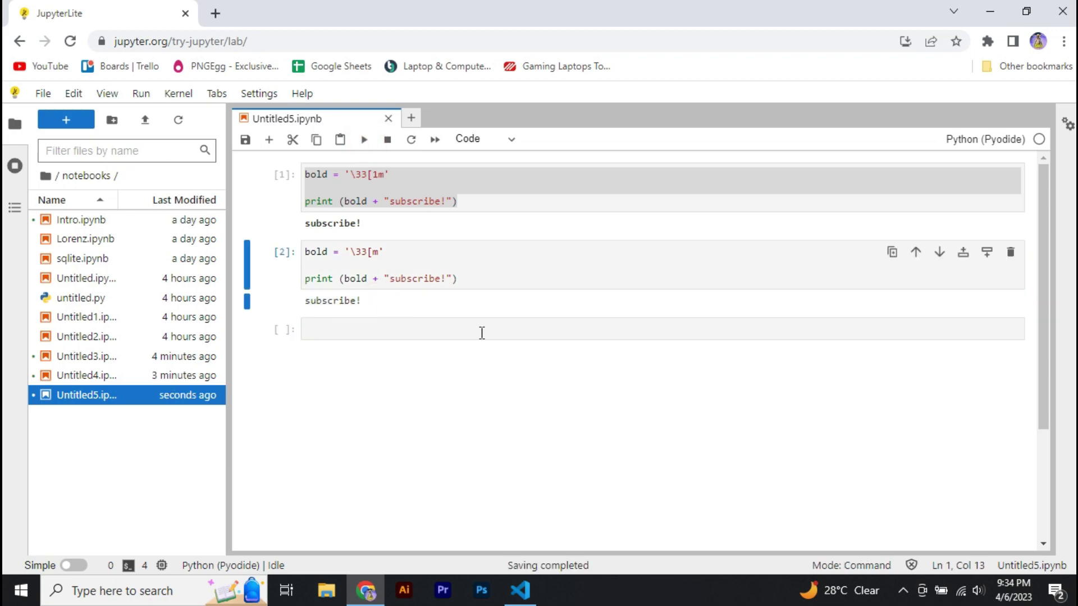